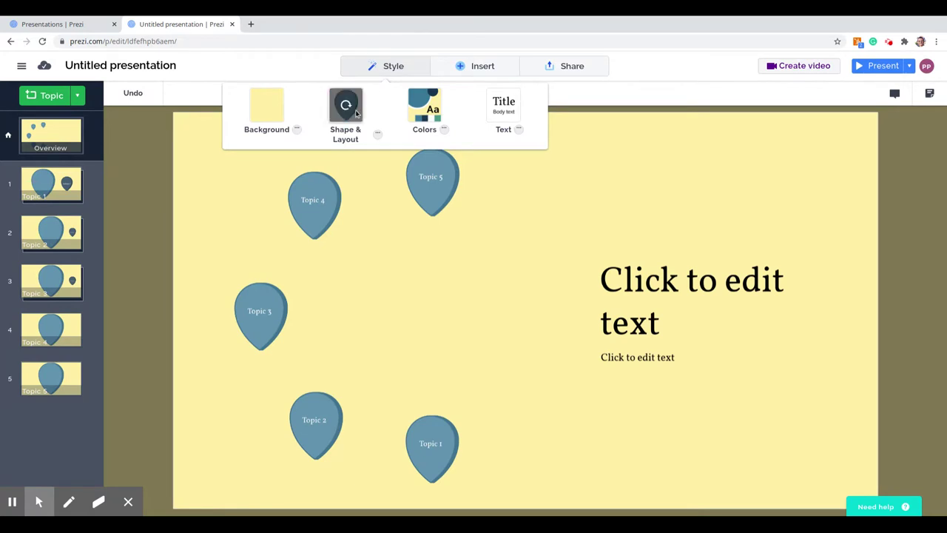
# Bring up the Topic Shape & Layout options from Style, then select Topic 5 on the overview
pyautogui.click(378, 136)
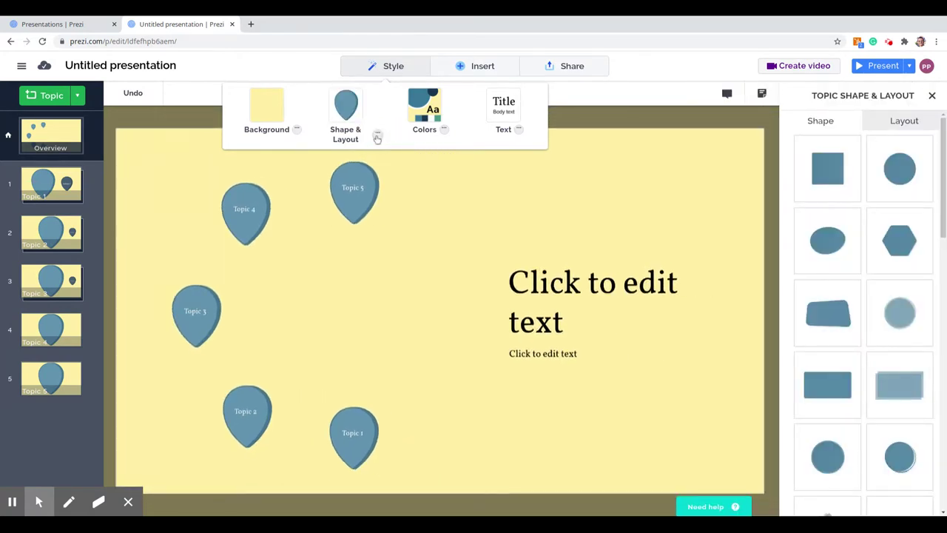
pyautogui.click(401, 66)
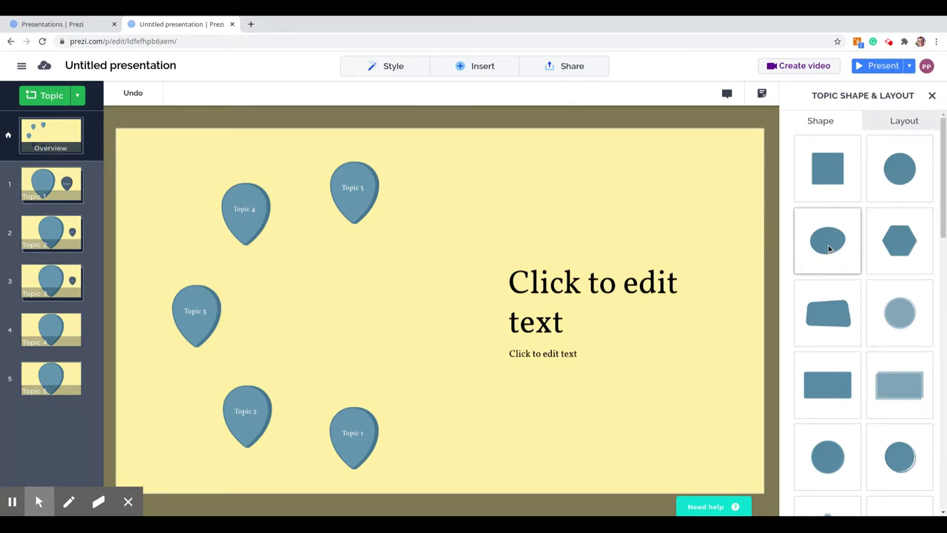
pyautogui.click(350, 197)
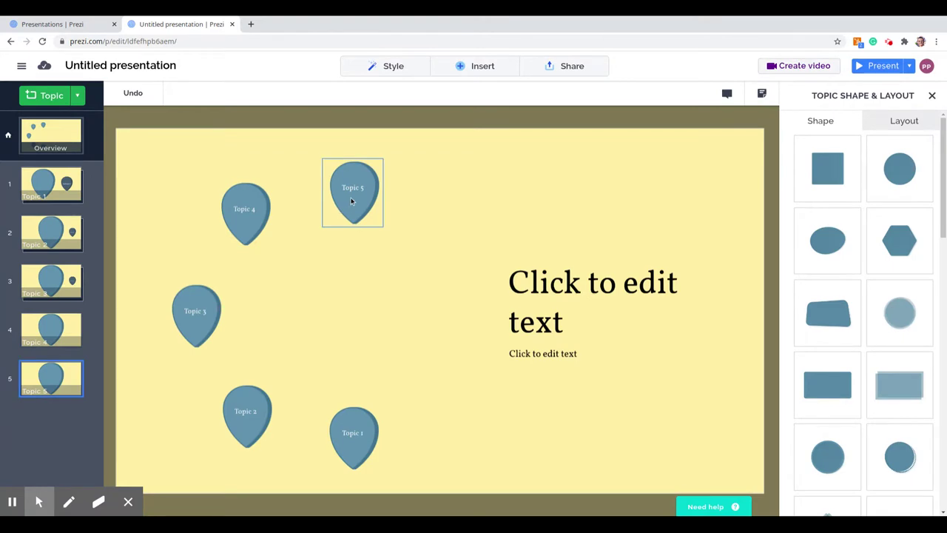
pyautogui.click(351, 200)
pyautogui.rightClick(352, 201)
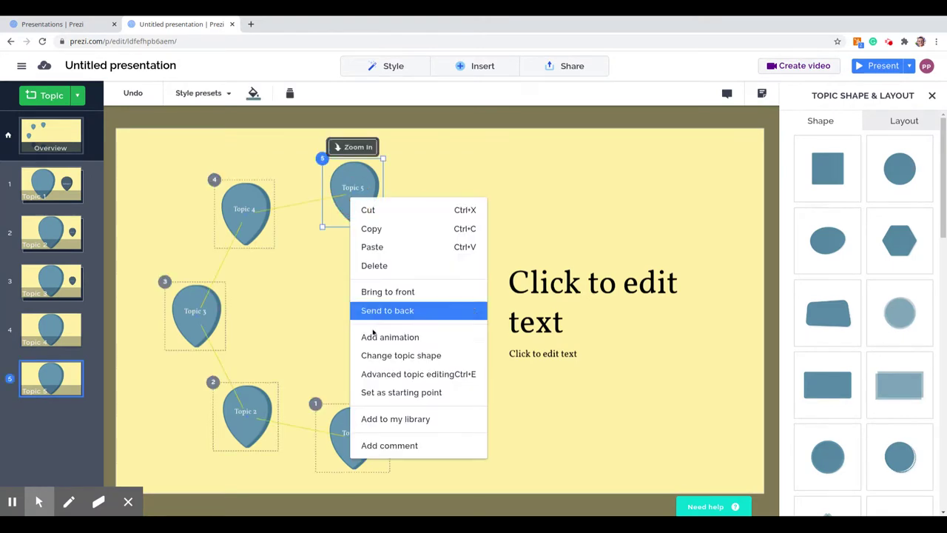
pyautogui.click(388, 376)
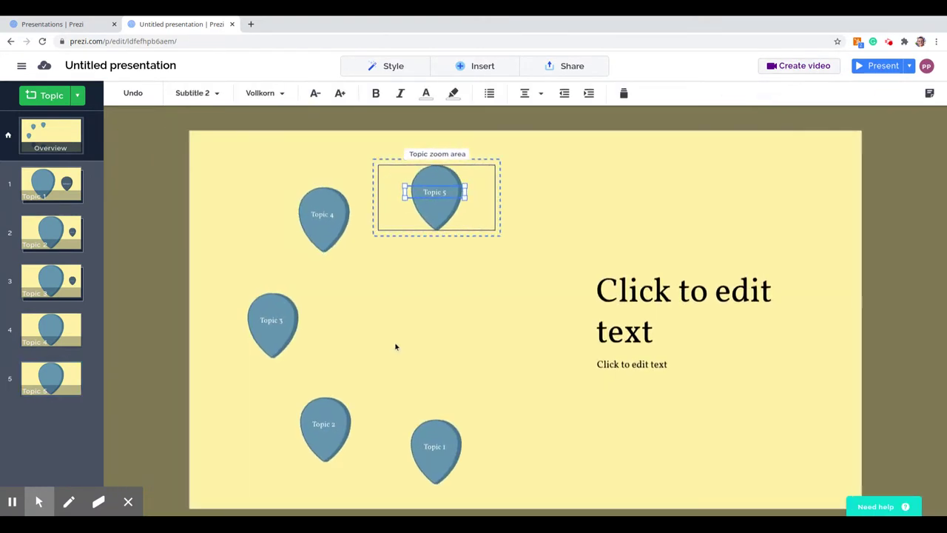
pyautogui.click(436, 217)
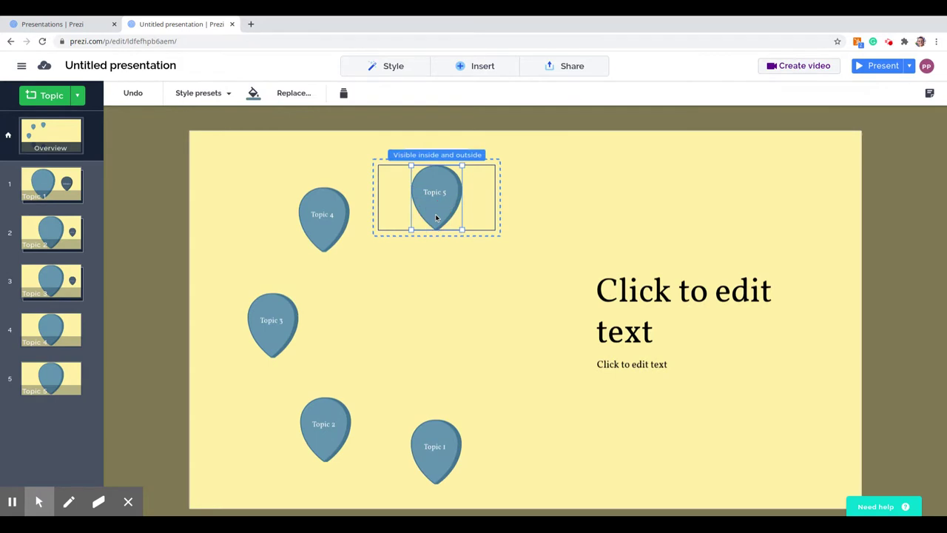
pyautogui.press('Delete')
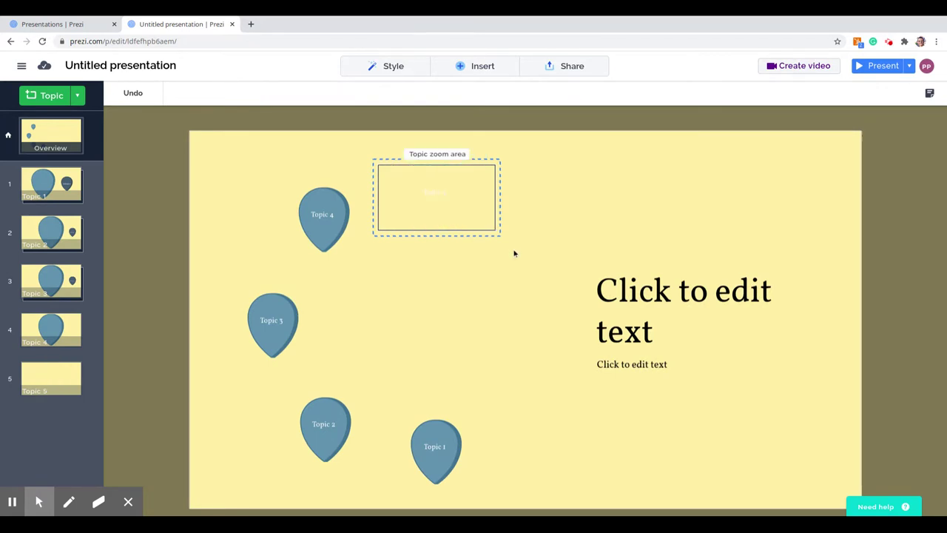
pyautogui.hotkey('ctrl', 'z')
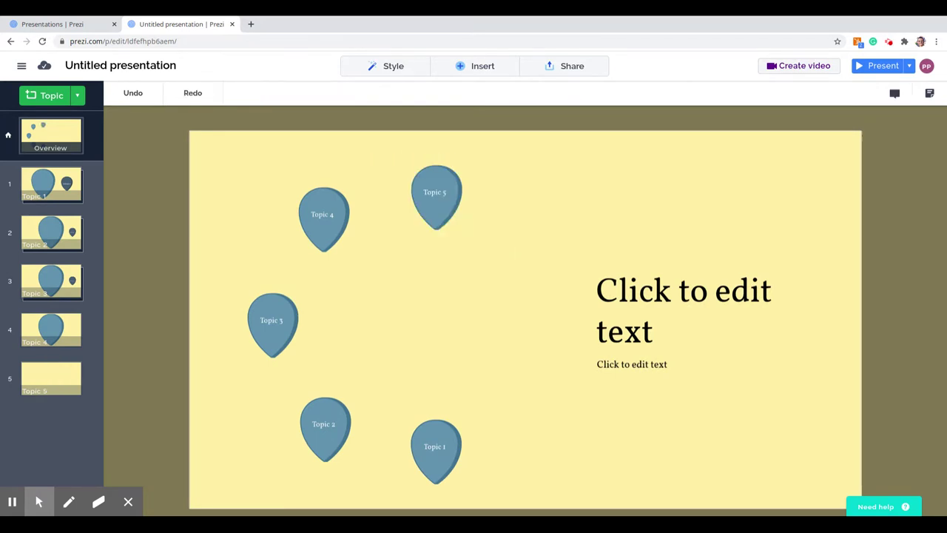
pyautogui.click(393, 66)
# Browse the Shape list and pick the ellipse, turning all five teardrop topics into ovals
pyautogui.click(376, 135)
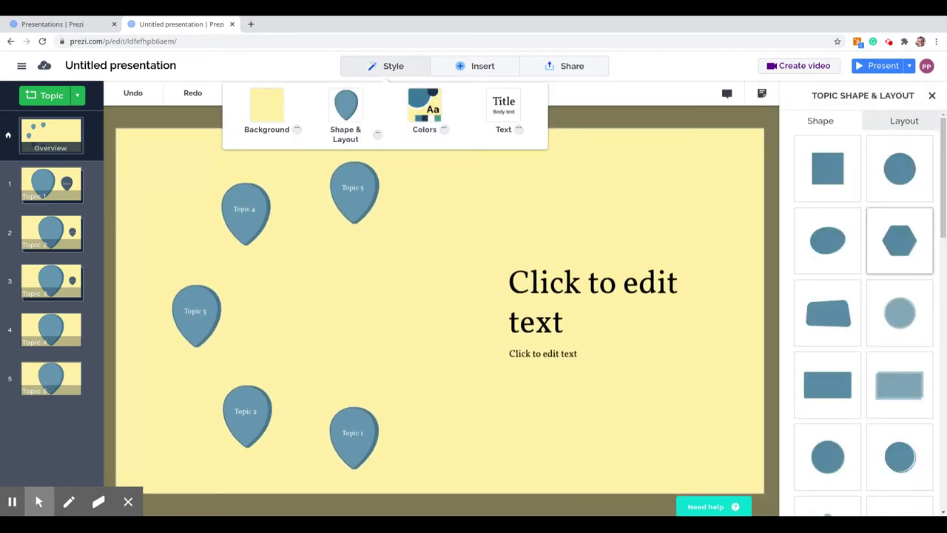
pyautogui.scroll(-3, 940, 167)
pyautogui.scroll(-5, 940, 167)
pyautogui.scroll(-3, 940, 167)
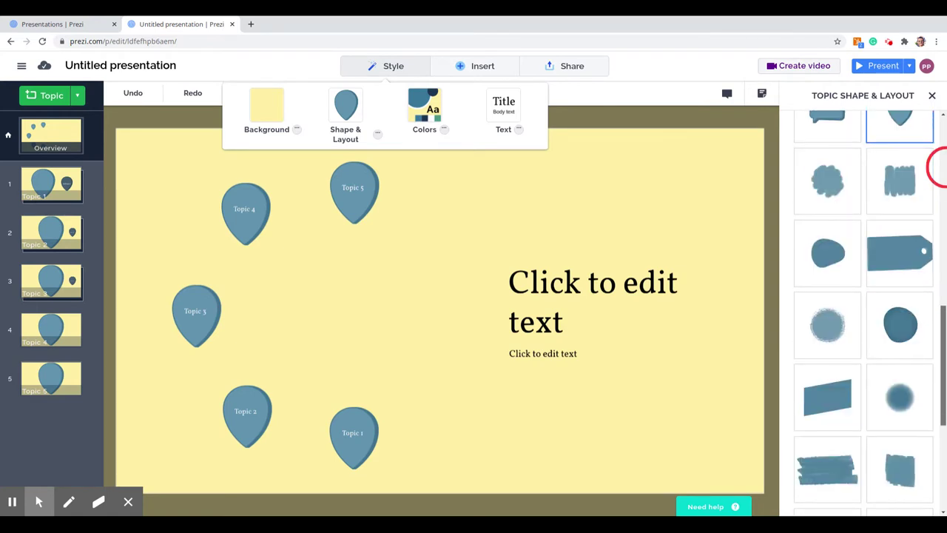
pyautogui.scroll(-3, 939, 167)
pyautogui.scroll(-3, 940, 167)
pyautogui.scroll(3, 940, 168)
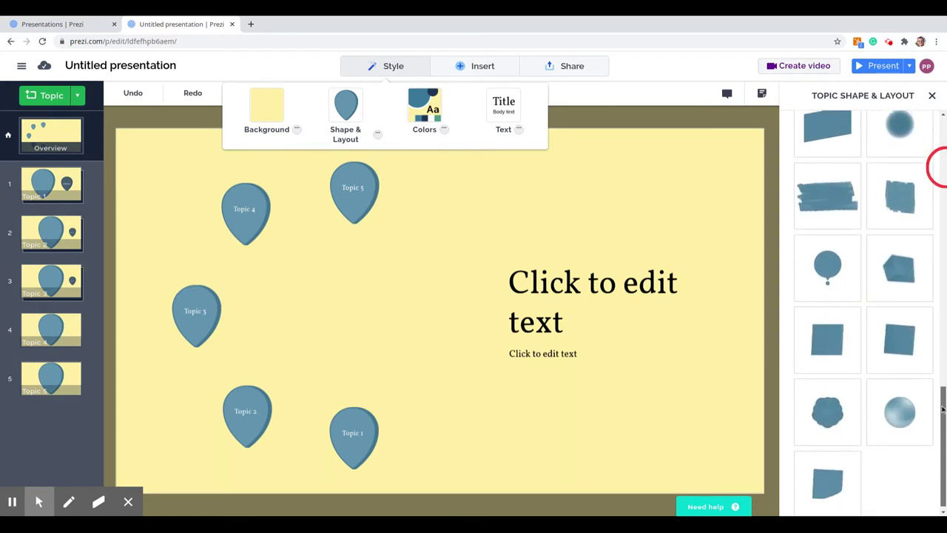
pyautogui.scroll(12, 940, 167)
pyautogui.click(814, 252)
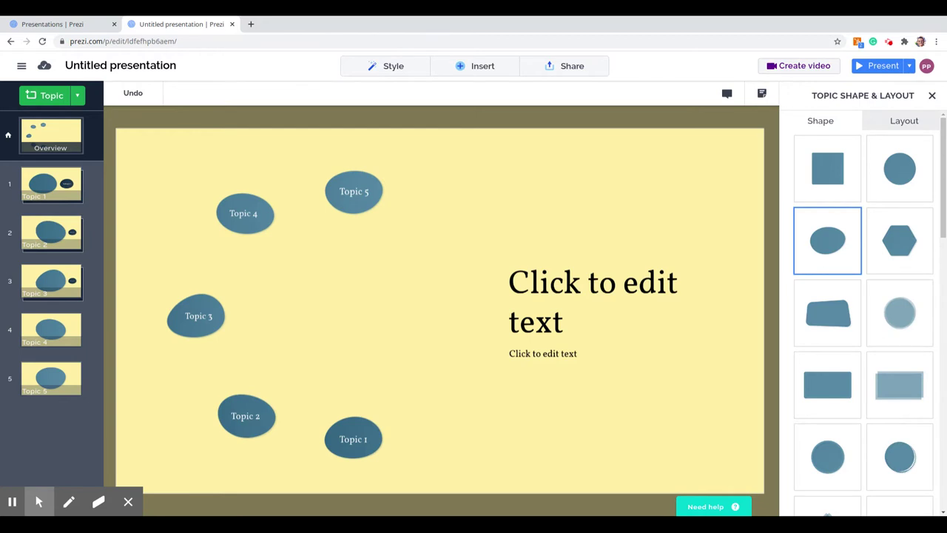
# Zoom into Topic 1 and bring up its layout presets, scrolled down to OTHER
pyautogui.click(913, 121)
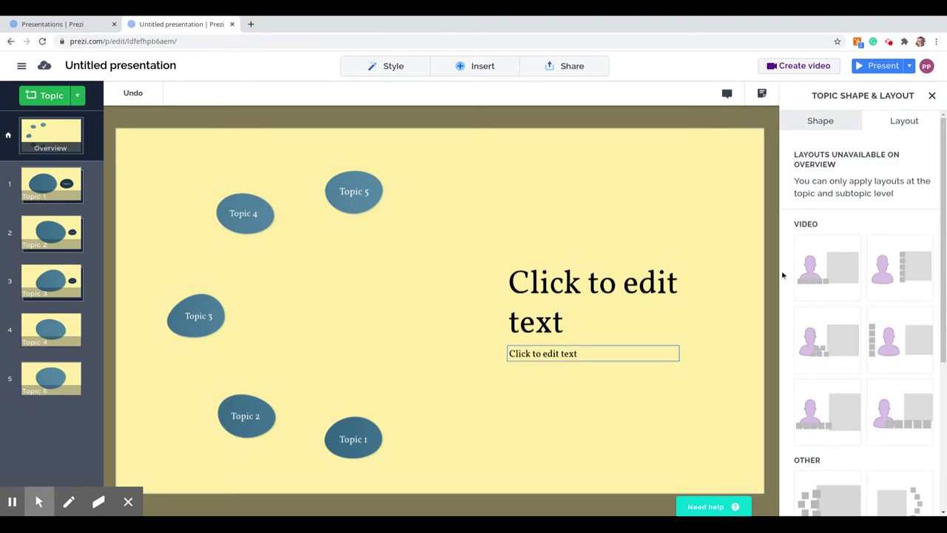
pyautogui.click(822, 123)
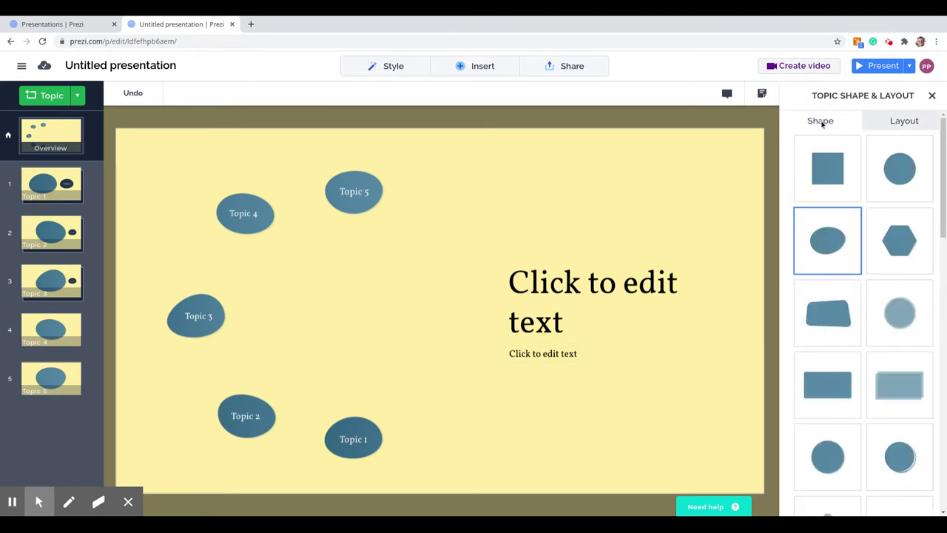
pyautogui.click(348, 450)
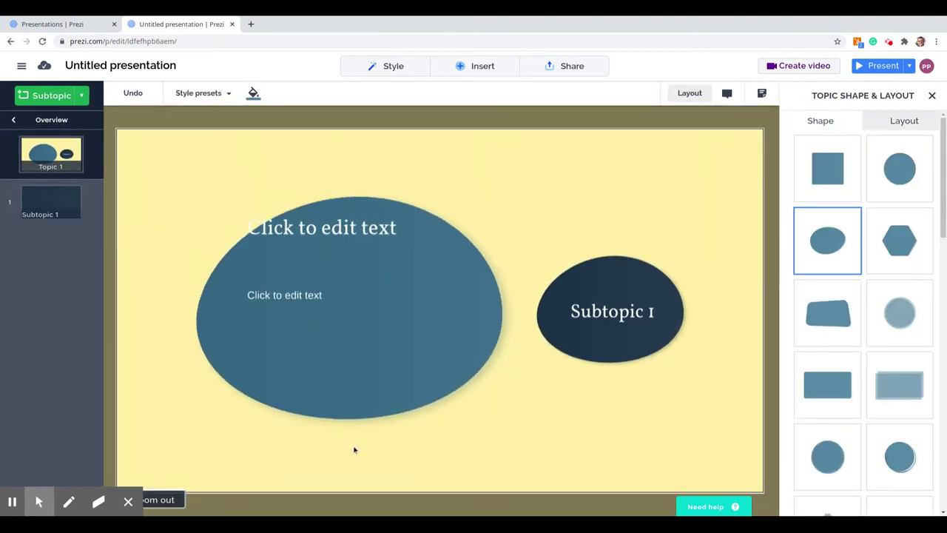
pyautogui.click(909, 123)
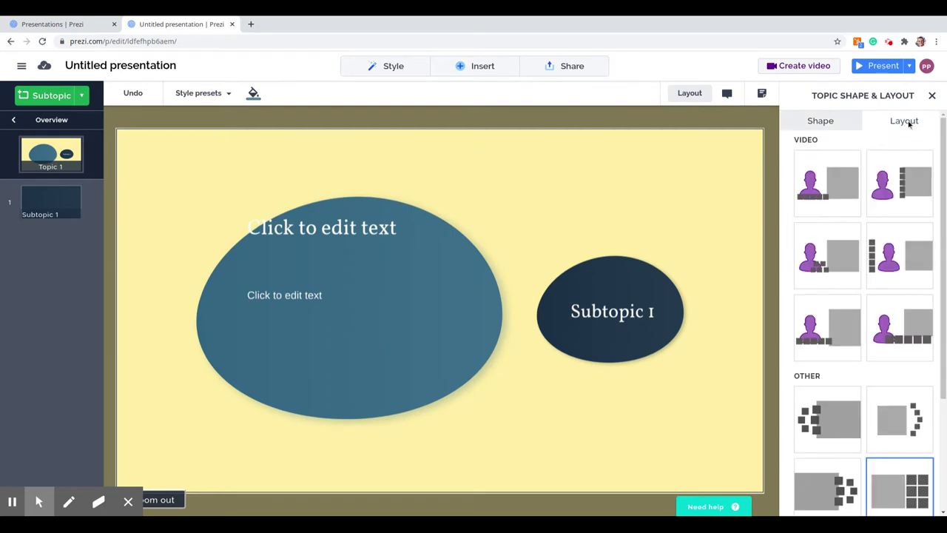
pyautogui.scroll(-3, 858, 328)
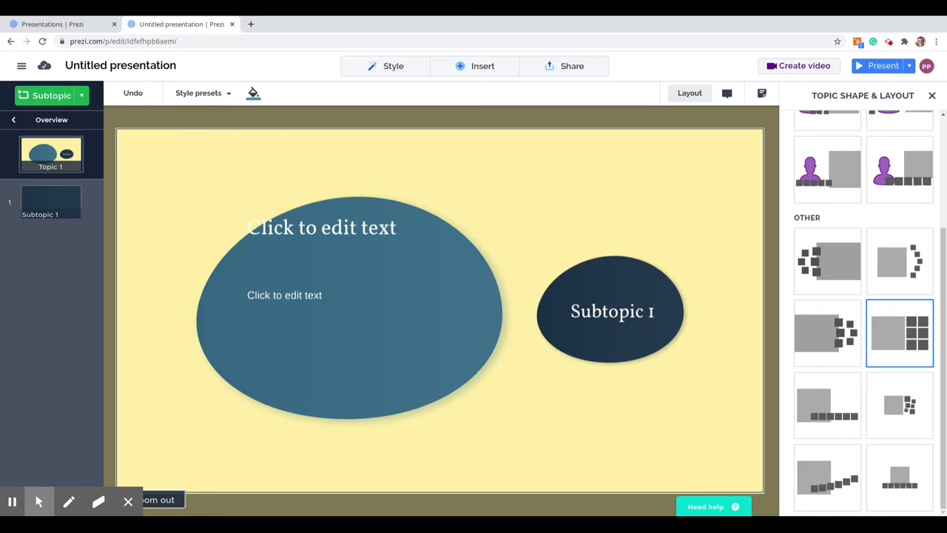
# Try the first two alternative layouts on Topic 1, then settle on the grid preset
pyautogui.click(825, 257)
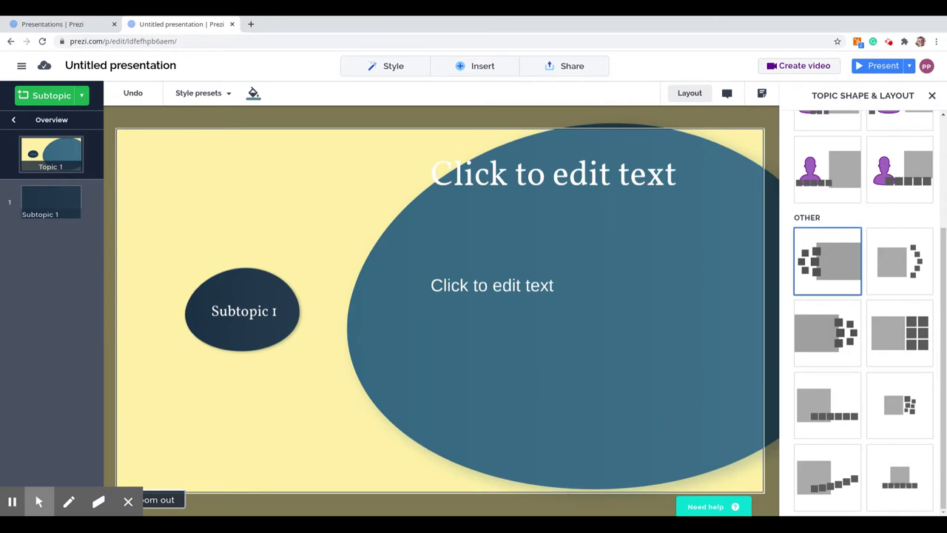
pyautogui.click(913, 278)
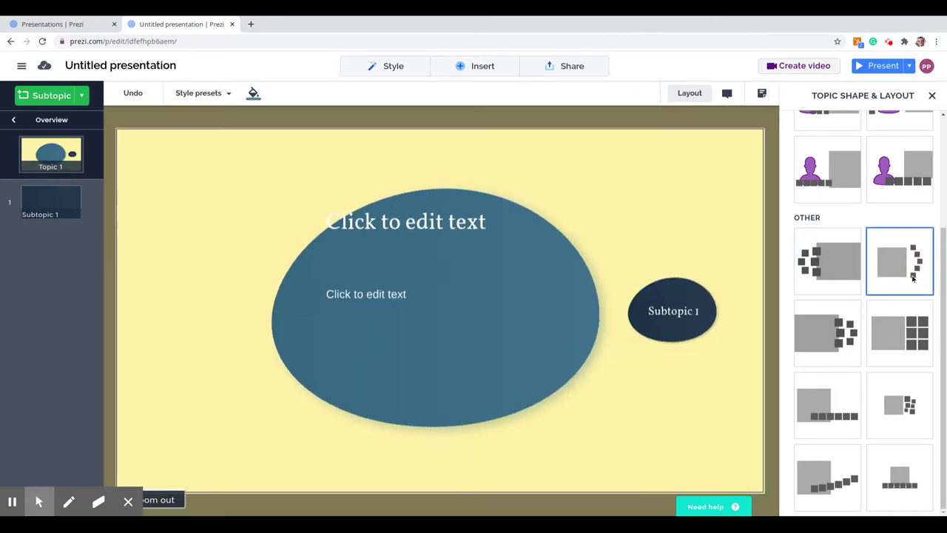
pyautogui.click(828, 271)
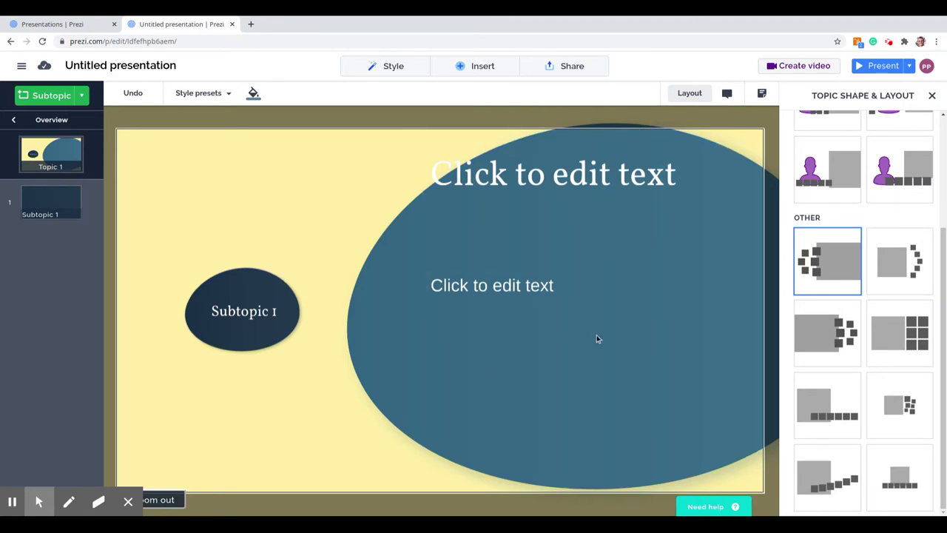
pyautogui.click(915, 270)
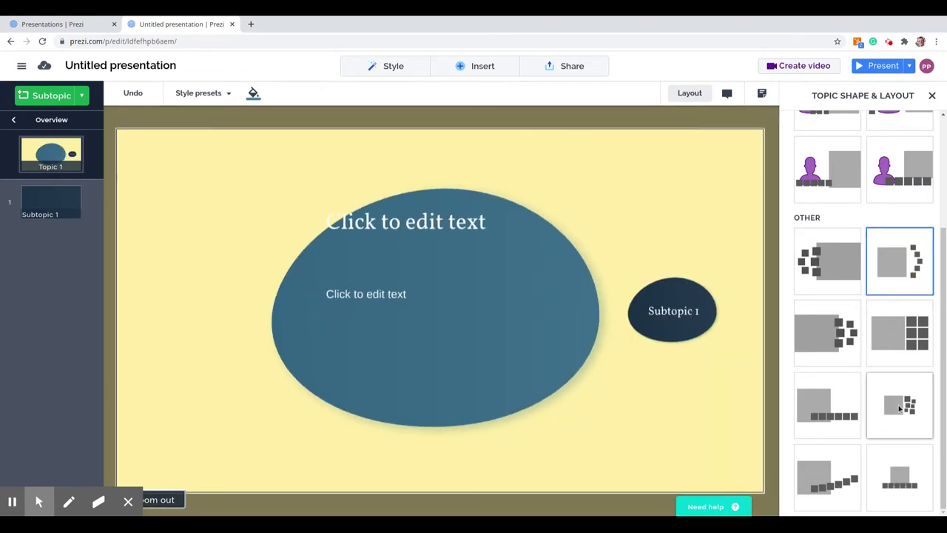
pyautogui.click(908, 339)
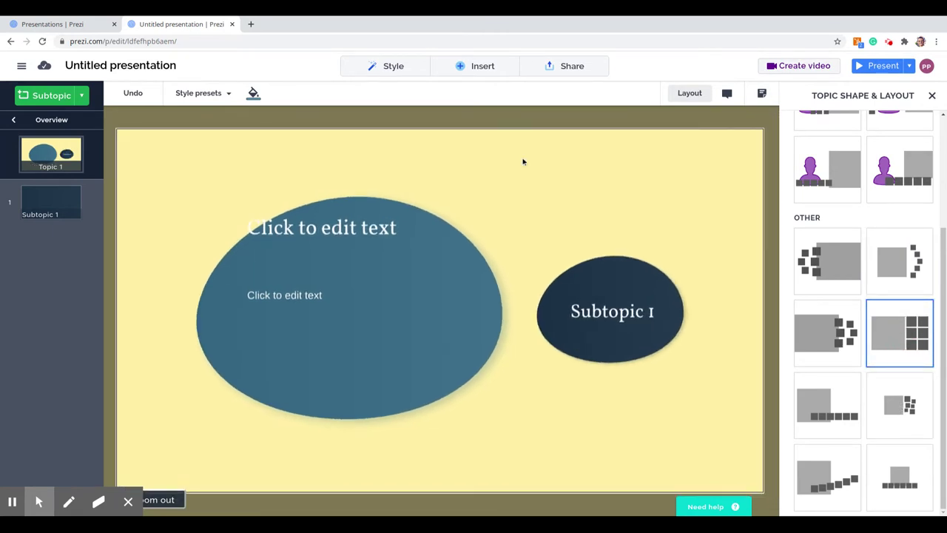
# Change Topic 1's topic and subtopic shapes to squares from Style's Shape & Layout options
pyautogui.click(397, 68)
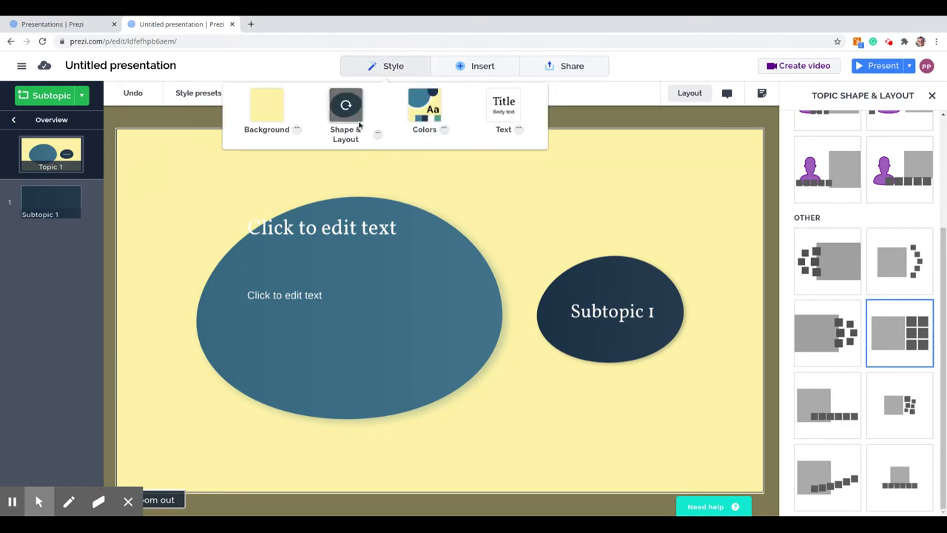
pyautogui.click(378, 137)
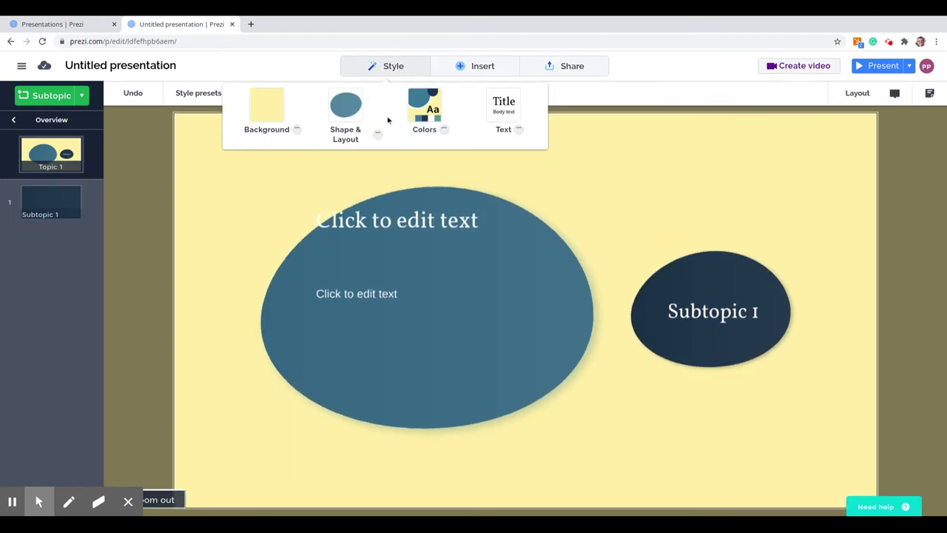
pyautogui.click(378, 136)
pyautogui.click(823, 119)
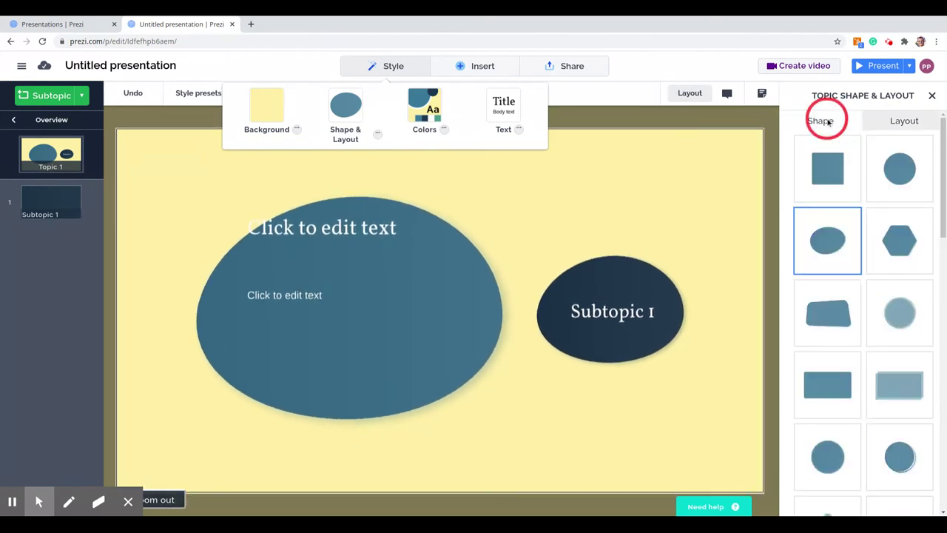
pyautogui.click(833, 169)
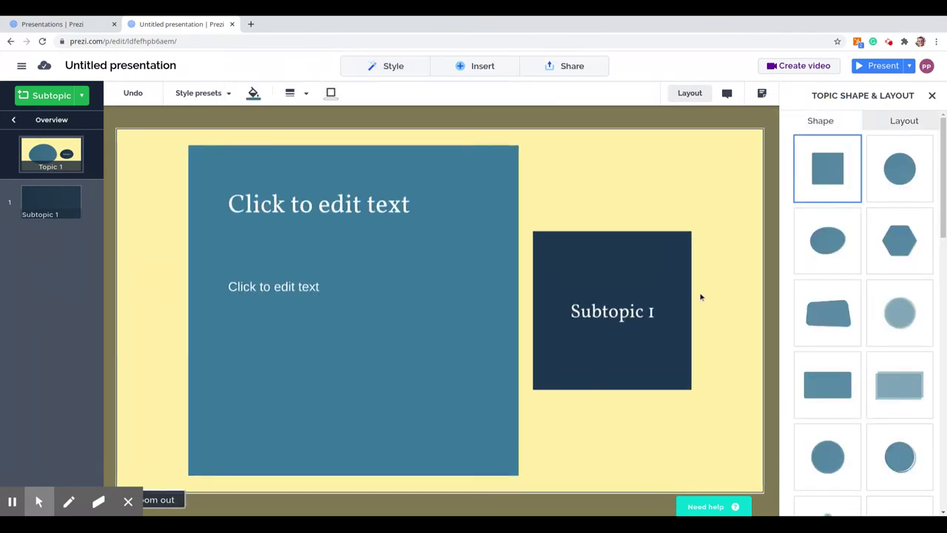
# Add subtopics beside Subtopic 1 until six square subtopics fill a two-column grid
pyautogui.click(644, 304)
pyautogui.click(50, 95)
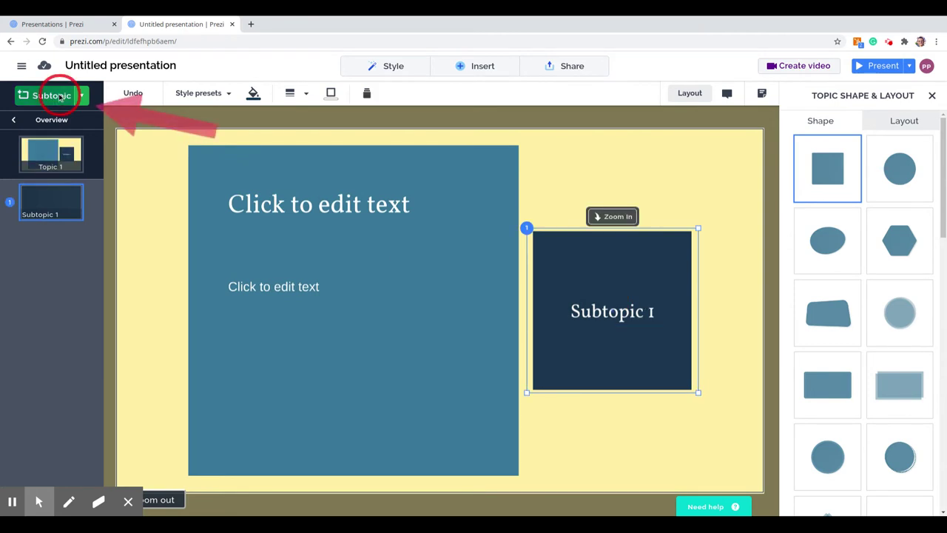
pyautogui.click(59, 96)
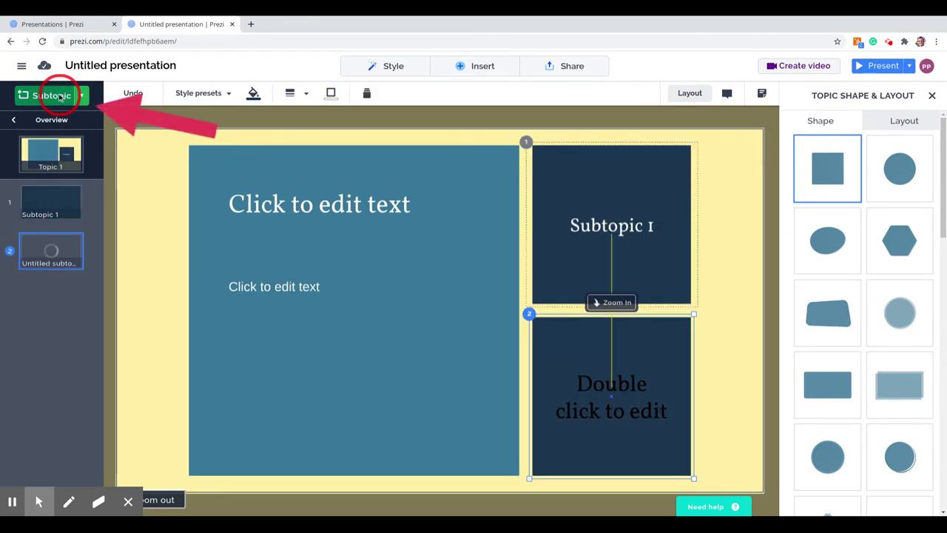
pyautogui.click(59, 97)
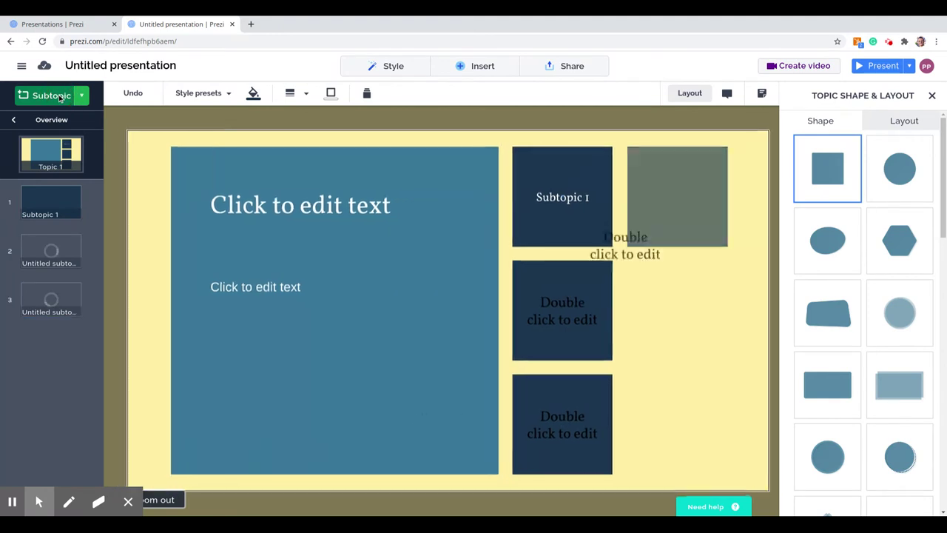
pyautogui.click(59, 96)
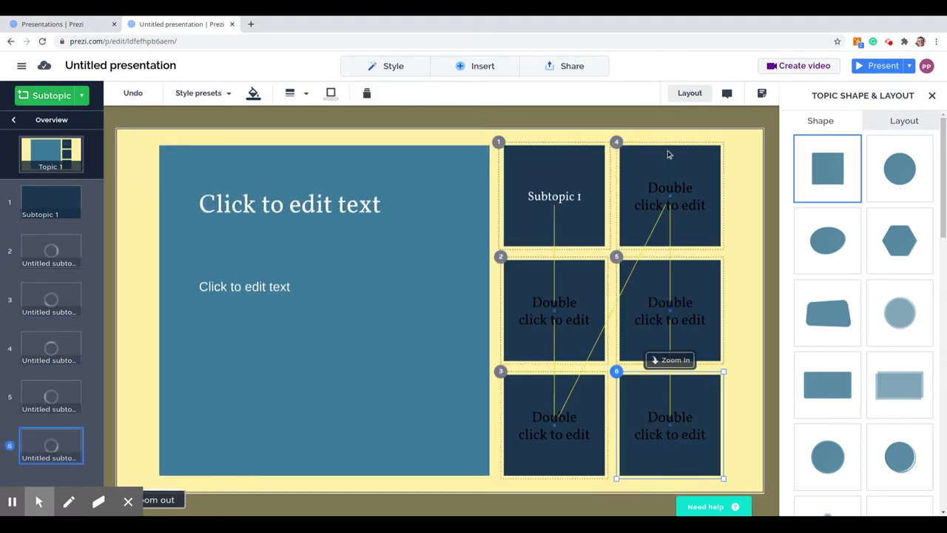
# Try cluster, vertical column and two-column grid layouts, ending on a staggered block of subtopics
pyautogui.click(901, 122)
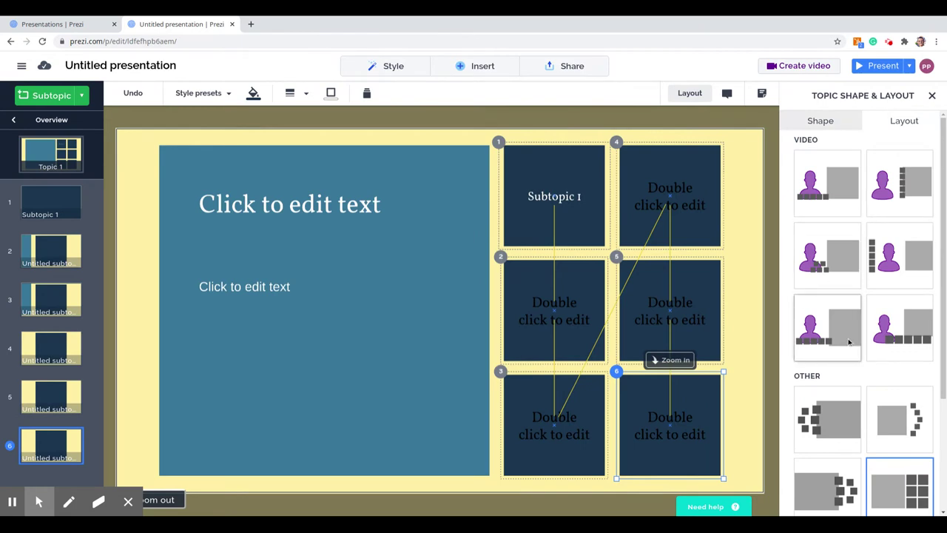
pyautogui.scroll(-2, 850, 341)
pyautogui.click(832, 265)
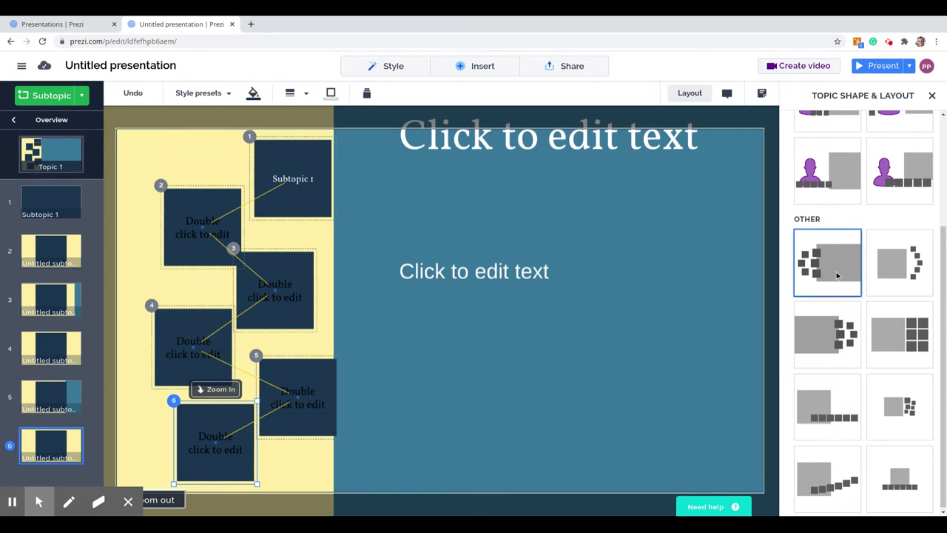
pyautogui.click(895, 274)
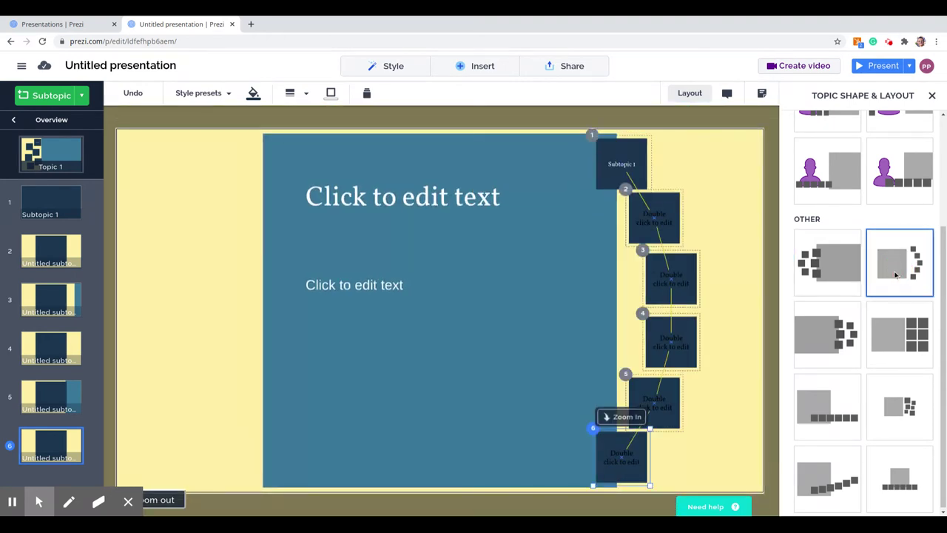
pyautogui.click(897, 344)
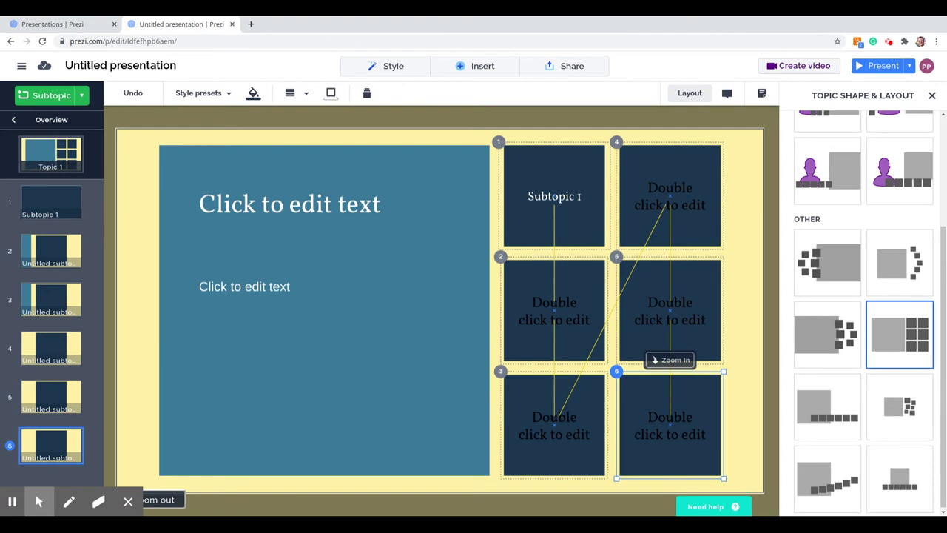
pyautogui.click(837, 343)
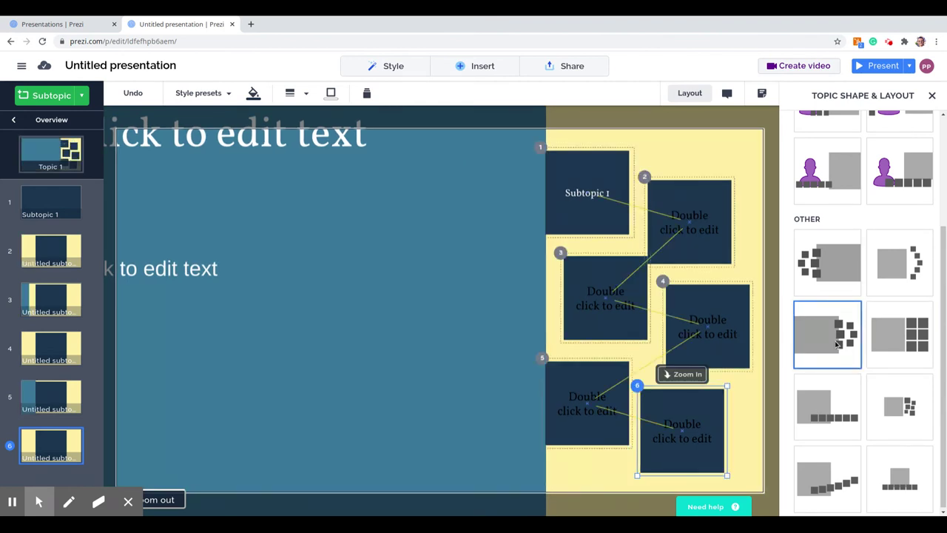
# Try row, small grid and diagonal layouts, finishing with the six subtopics in a bottom row
pyautogui.click(835, 425)
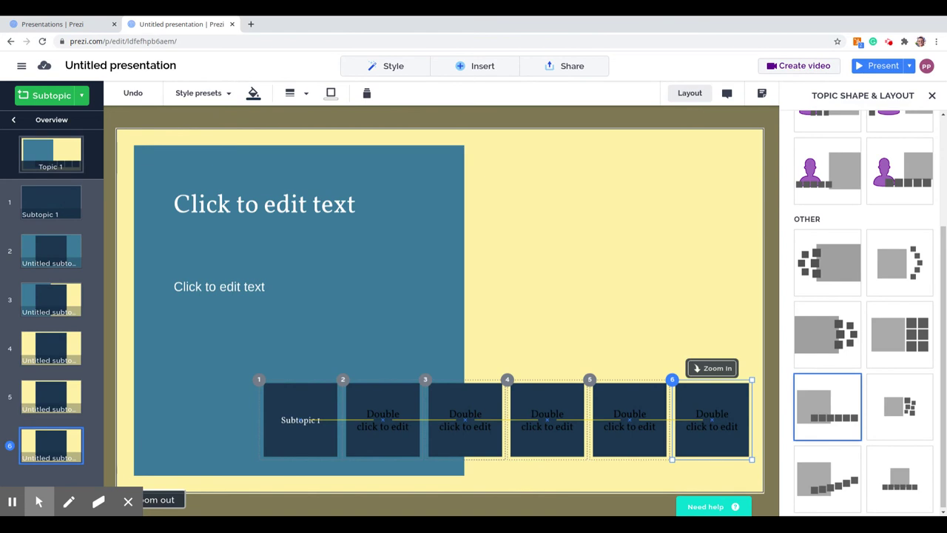
pyautogui.click(911, 416)
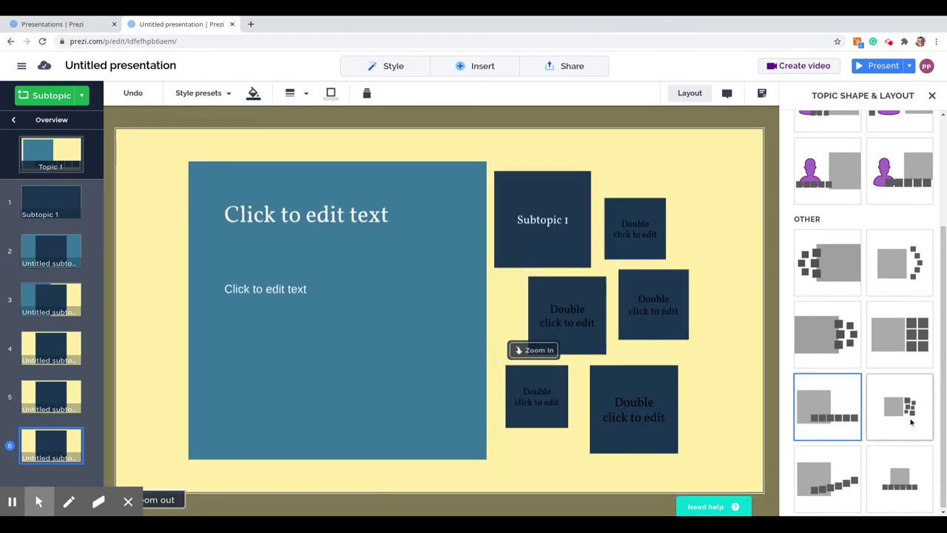
pyautogui.click(817, 490)
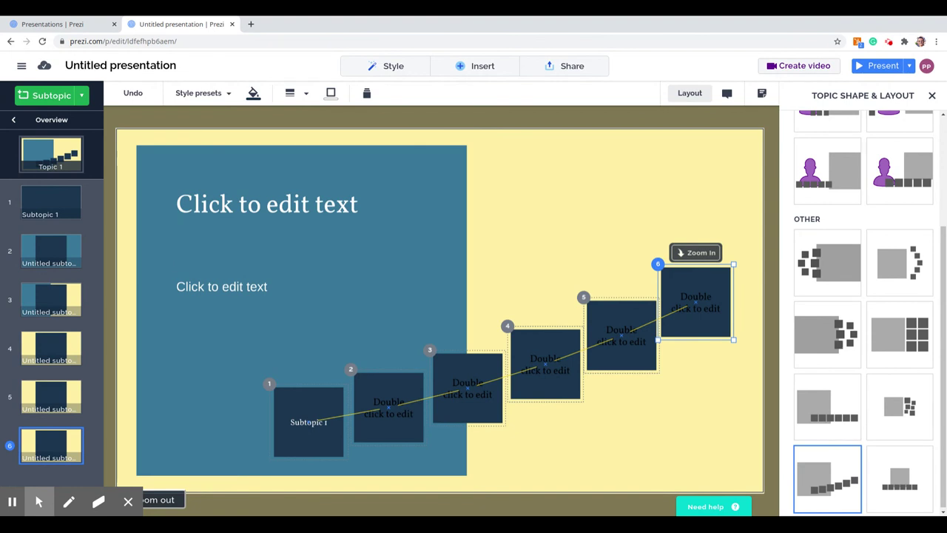
pyautogui.click(911, 490)
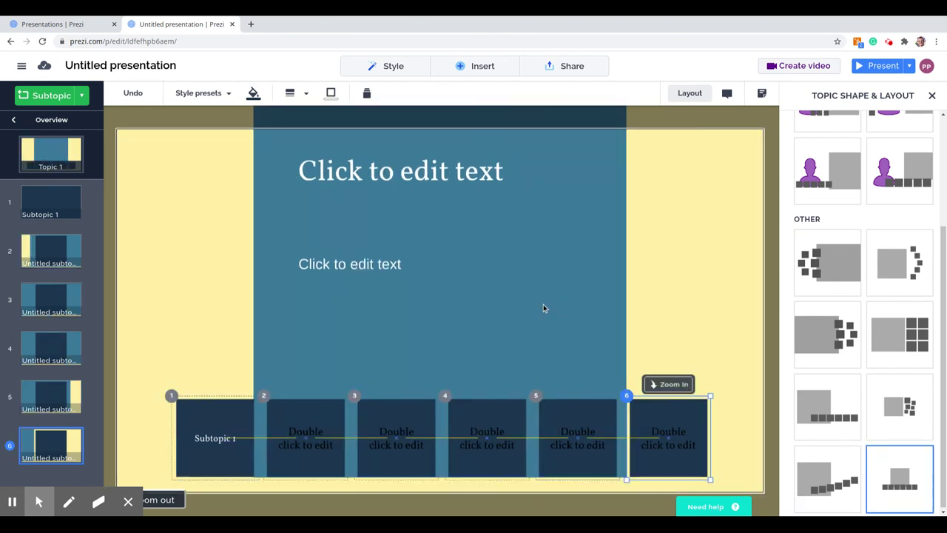
pyautogui.scroll(2, 827, 407)
pyautogui.scroll(2, 828, 370)
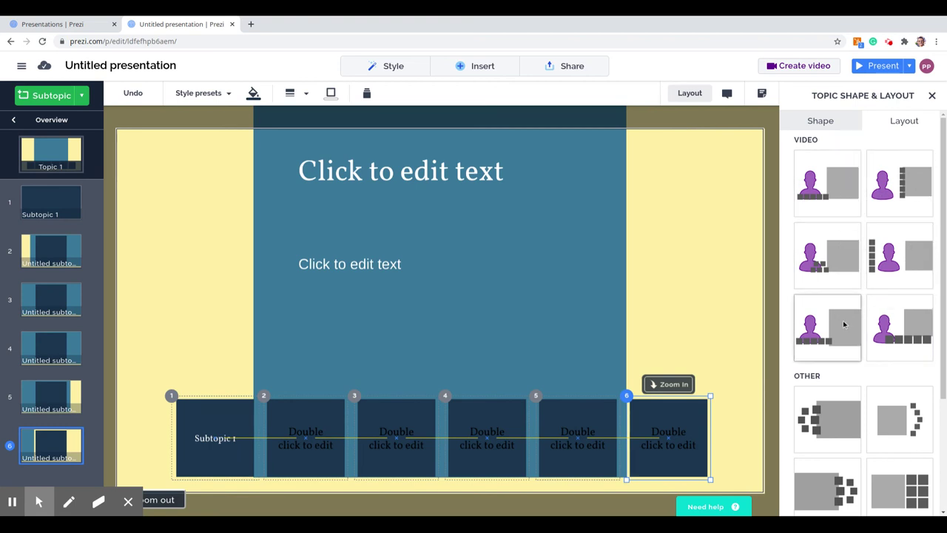
# Return the panel to the topic shape choices, with the square shape still applied
pyautogui.click(837, 127)
pyautogui.click(894, 127)
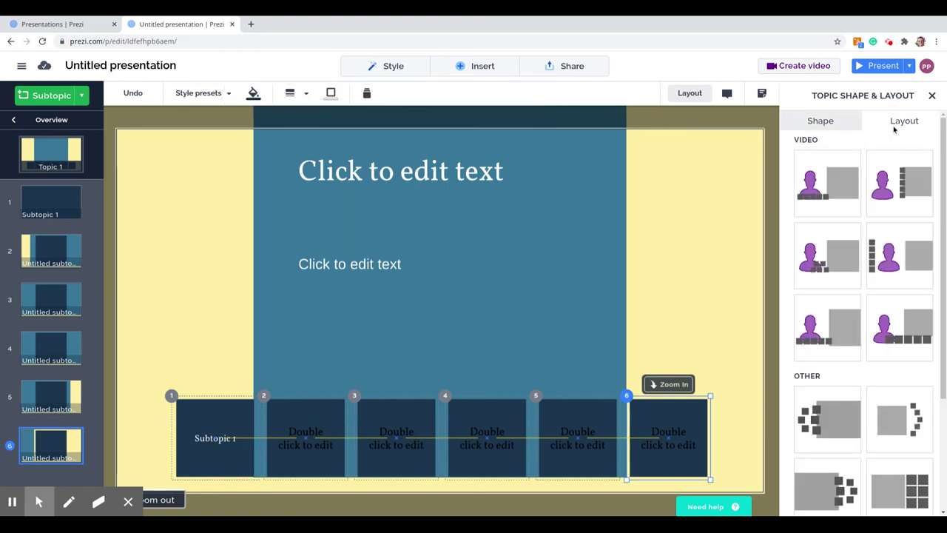
pyautogui.click(824, 125)
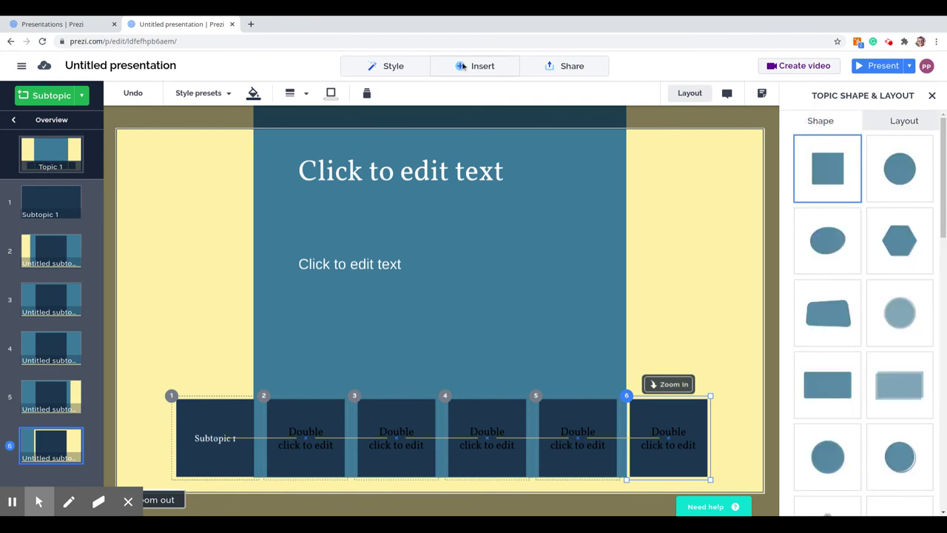
pyautogui.click(394, 66)
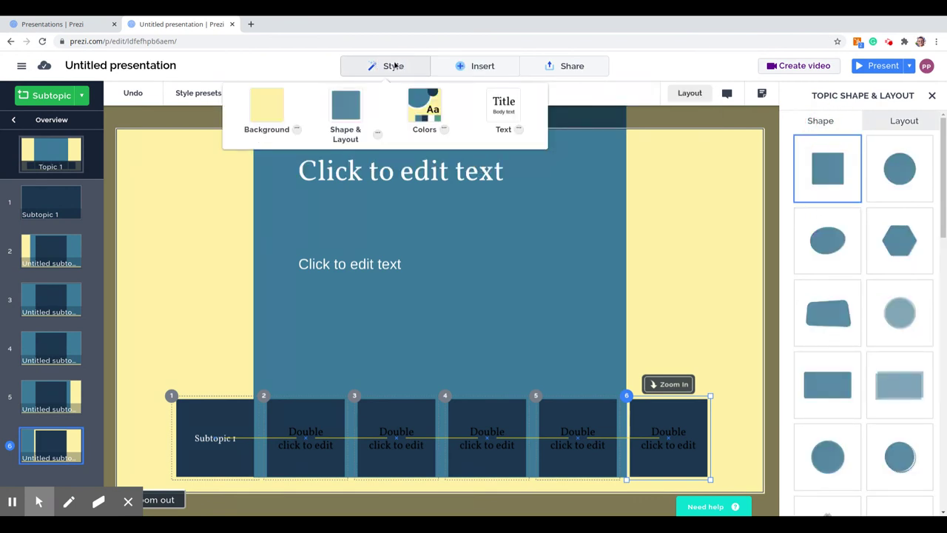